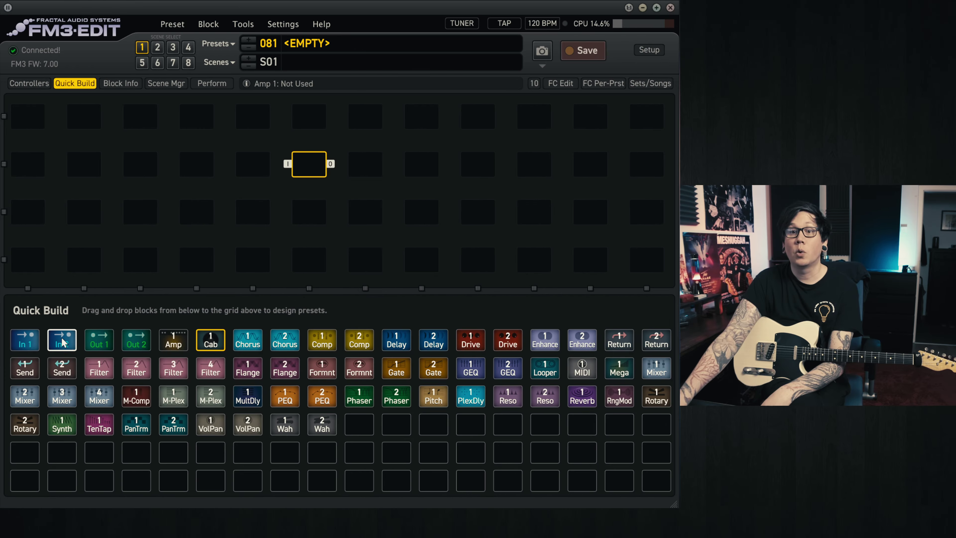
# Step: Place In 1 at the start and Out 1 at the end of row 2, with Filter 1 after In 1
pyautogui.moveTo(25, 339); pyautogui.dragTo(28, 164)
pyautogui.moveTo(113, 343); pyautogui.dragTo(645, 164)
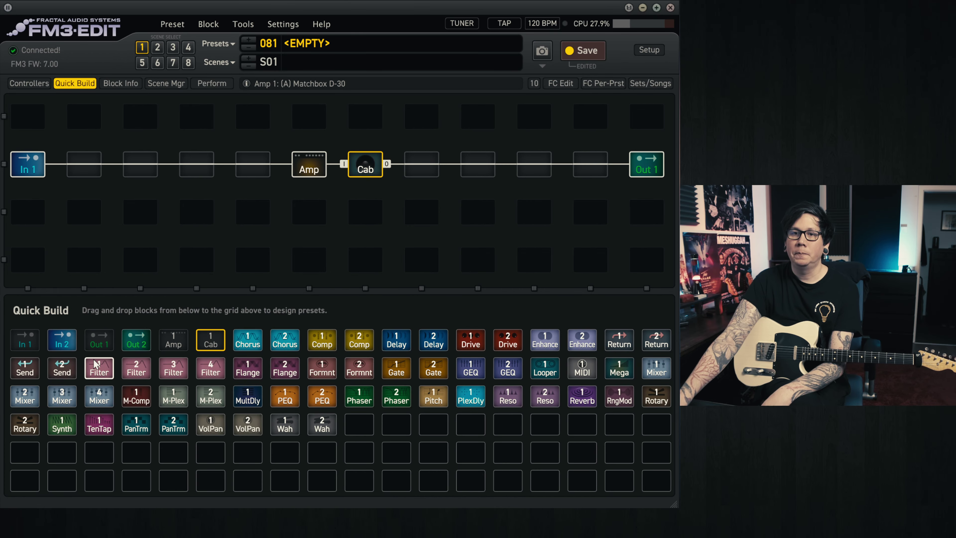
pyautogui.moveTo(95, 365); pyautogui.dragTo(101, 193)
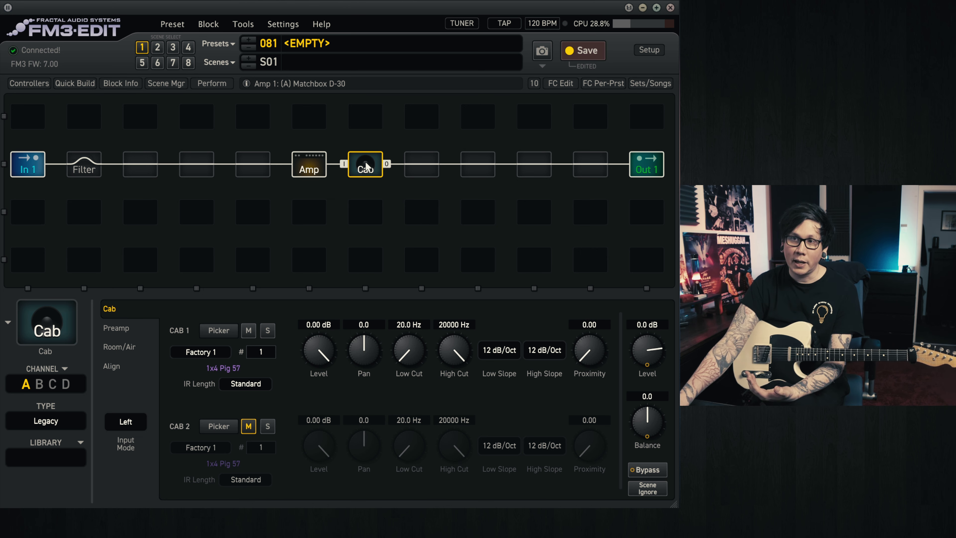
# Step: Switch the cab type to Dyna-Cab and choose the 4x12 1960TV cabinet for cab 1
pyautogui.click(54, 423)
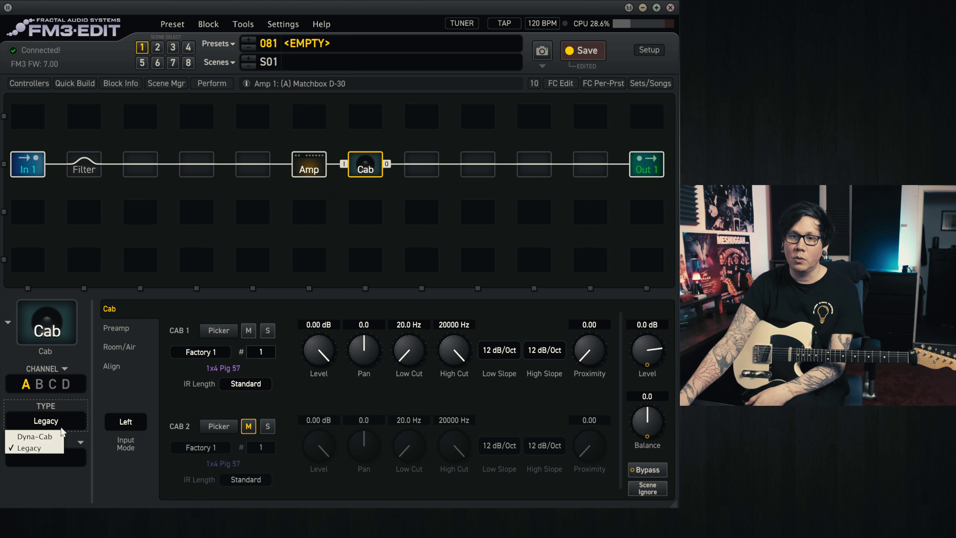
pyautogui.click(44, 437)
pyautogui.click(250, 309)
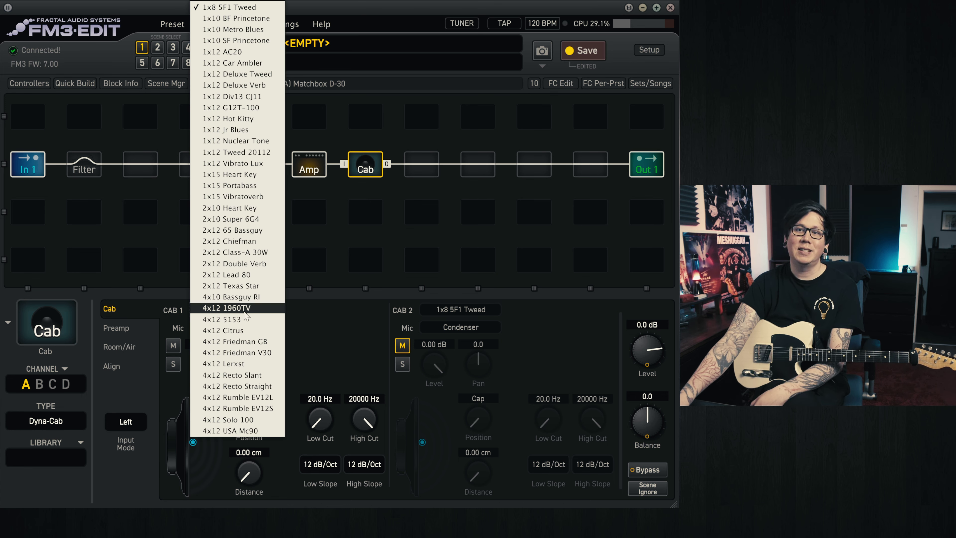
pyautogui.click(243, 310)
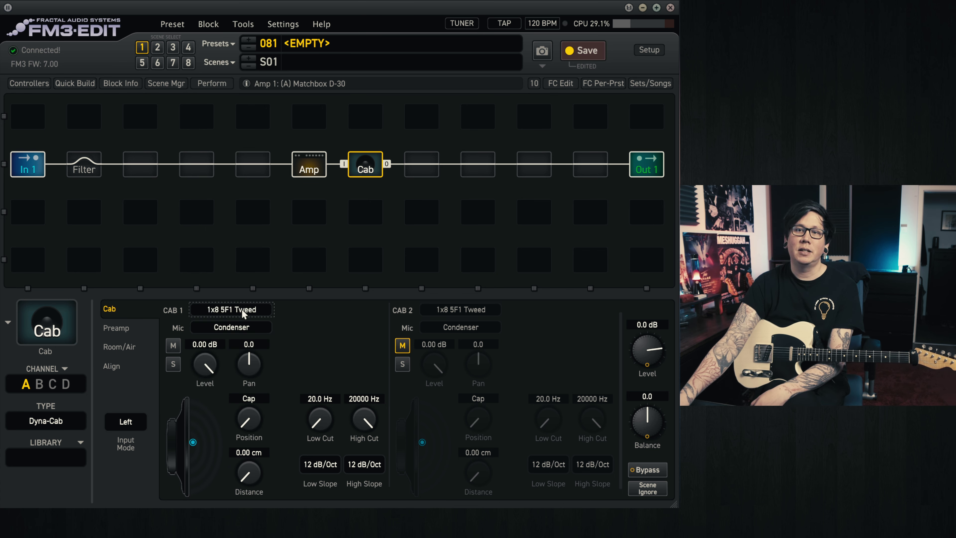
# Step: Unmute cab 2, give it the 4x12 1960TV cabinet, and bring up the amp's parameters
pyautogui.click(406, 349)
pyautogui.click(472, 310)
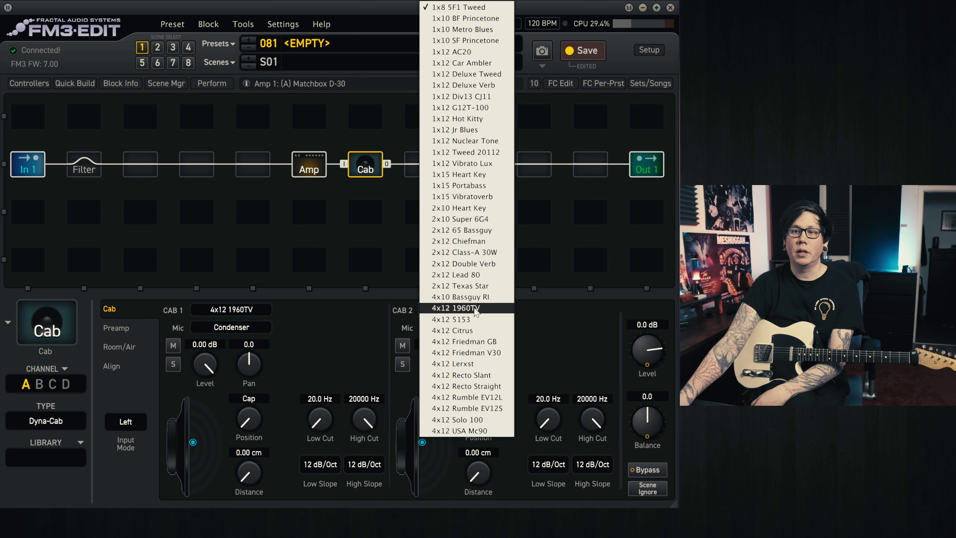
pyautogui.click(475, 308)
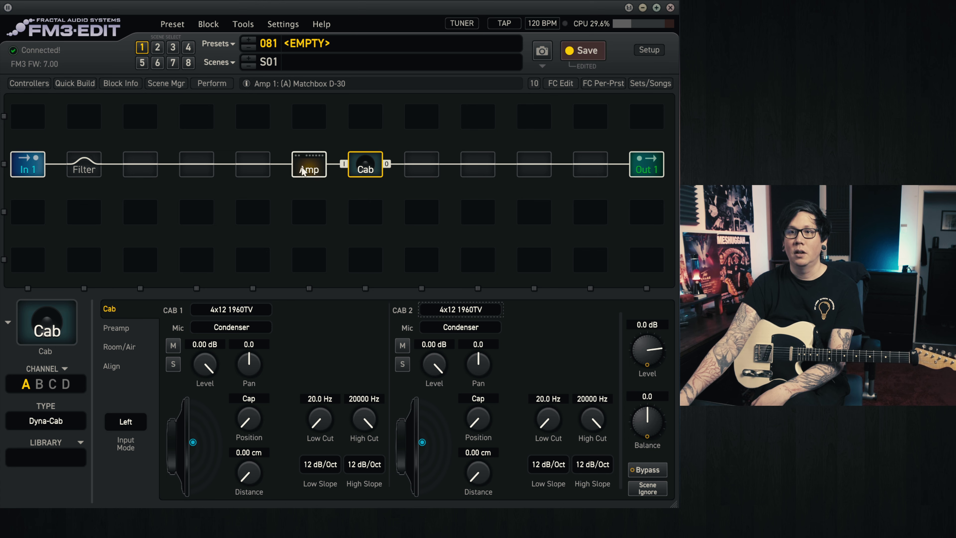
pyautogui.click(308, 165)
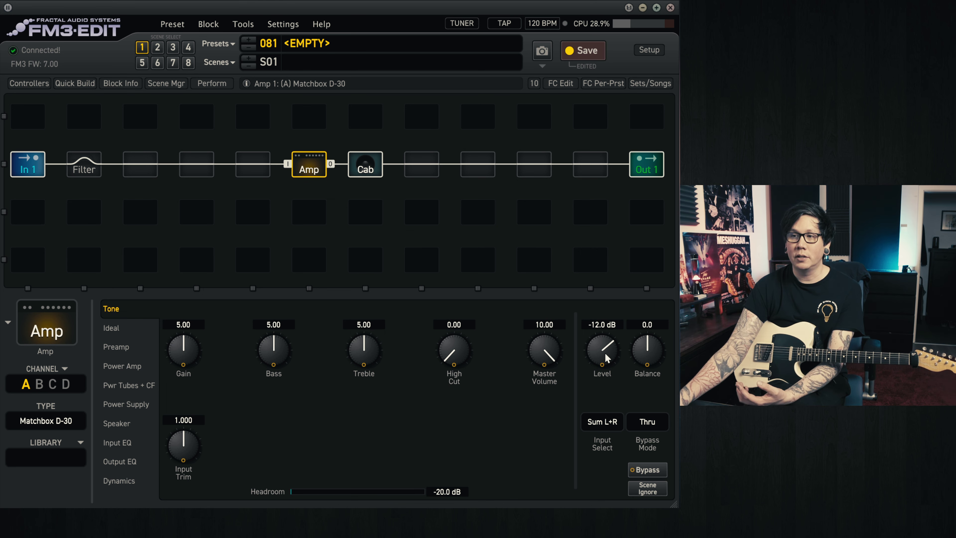
# Step: Raise the amp's Level knob and edit the value to remove its minus sign
pyautogui.moveTo(605, 349); pyautogui.dragTo(606, 328)
pyautogui.click(607, 326)
pyautogui.press('BackSpace')
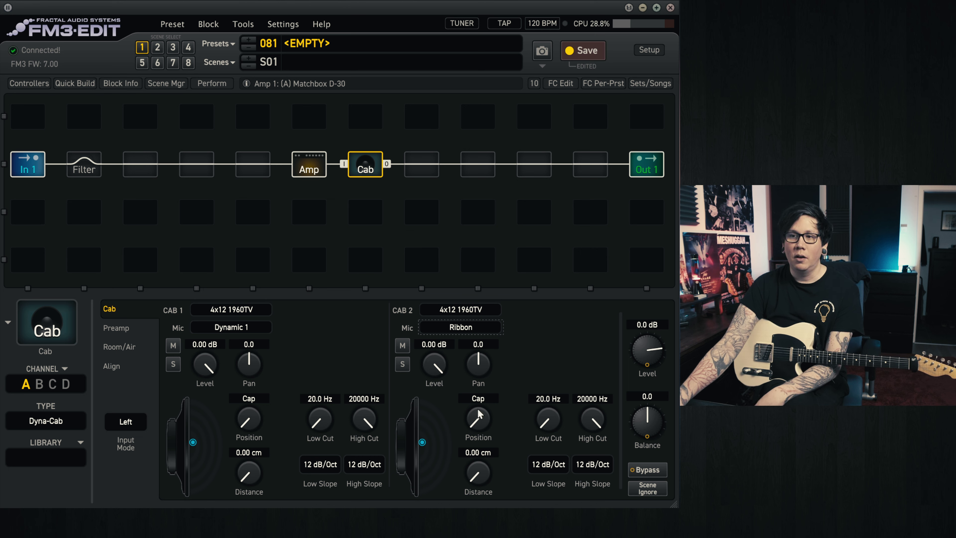
# Step: Set cab 1's mic Position/Distance to 5.10 and 3.46 cm, cab 2's to 4.25 and 4.21 cm
pyautogui.moveTo(252, 424); pyautogui.dragTo(293, 305)
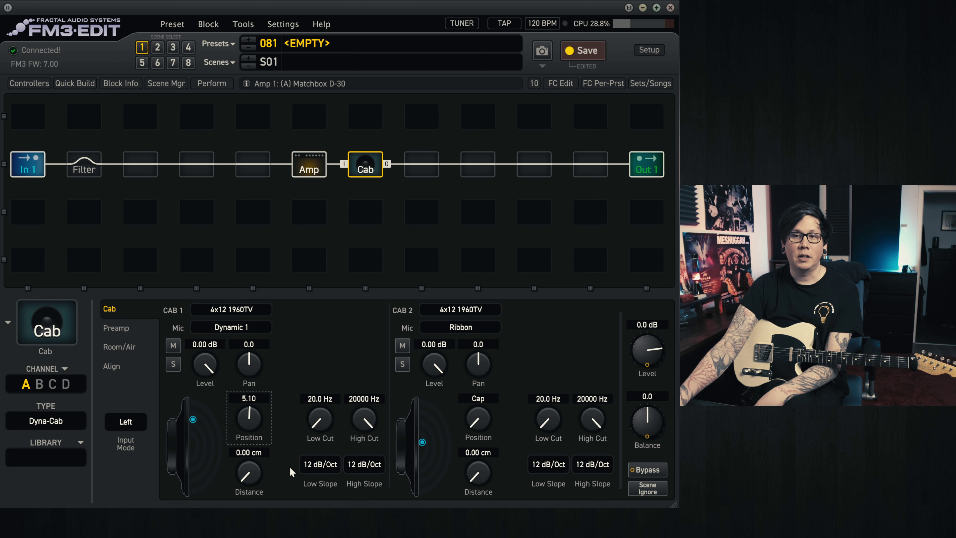
pyautogui.moveTo(250, 477); pyautogui.dragTo(269, 453)
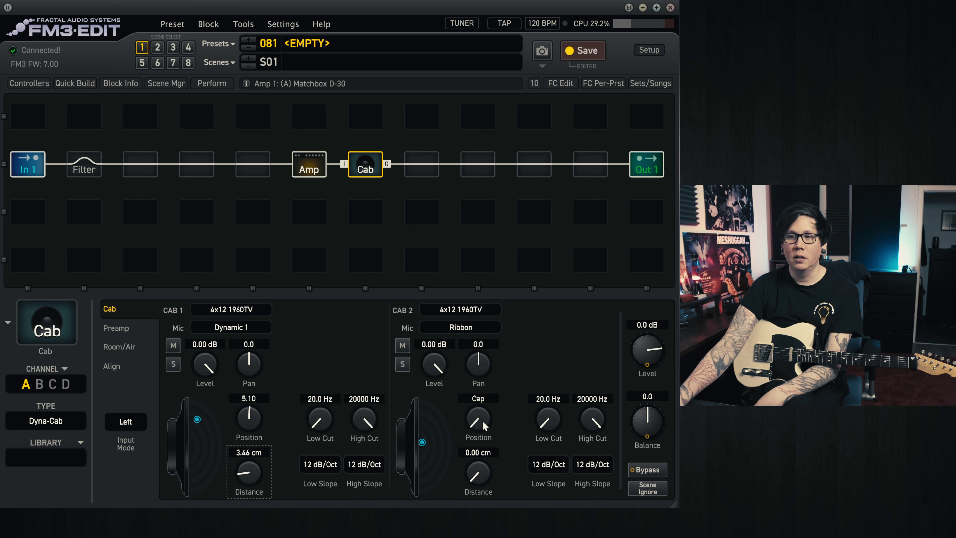
pyautogui.moveTo(485, 420); pyautogui.dragTo(528, 332)
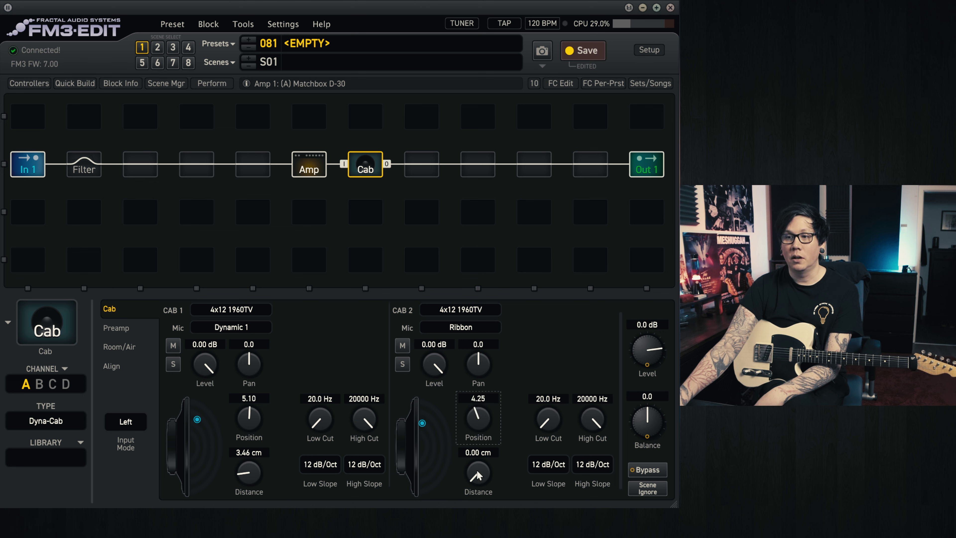
pyautogui.moveTo(479, 475); pyautogui.dragTo(490, 430)
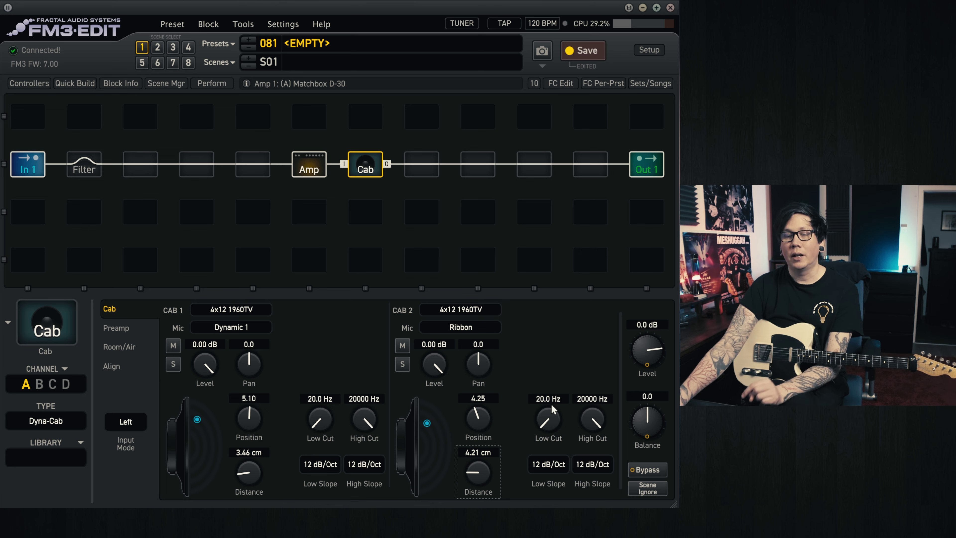
# Step: Set the Low Cut to 80 Hz on both cab 1 and cab 2
pyautogui.click(326, 400)
pyautogui.write('80')
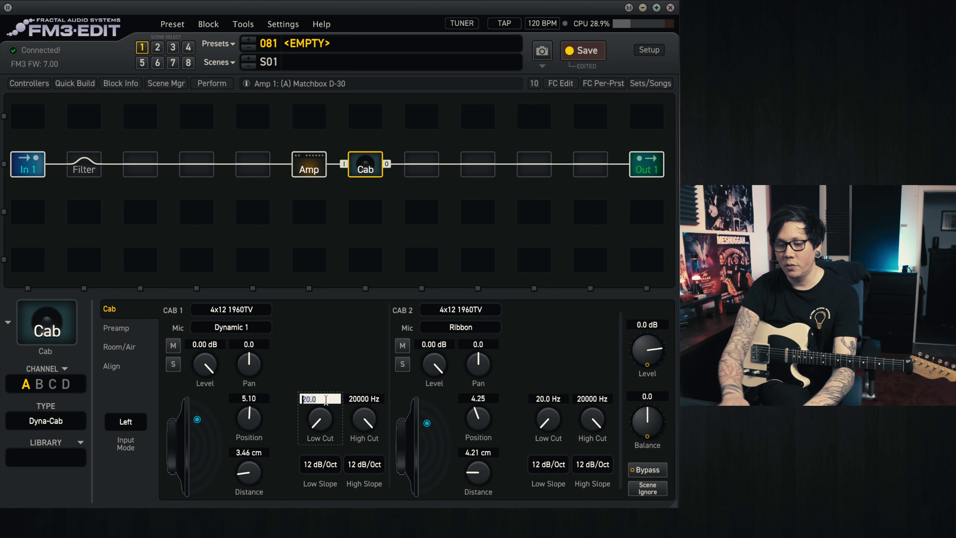
pyautogui.press('Return')
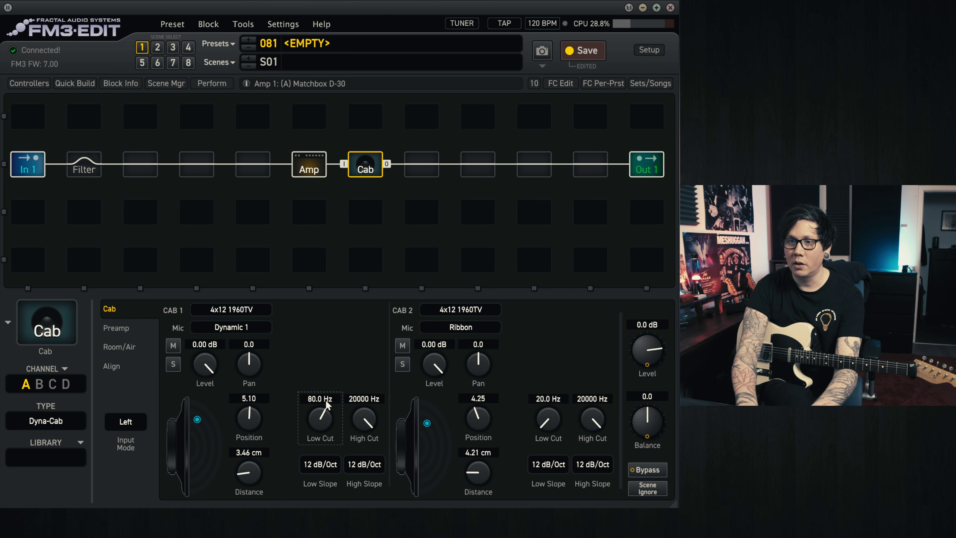
pyautogui.click(560, 400)
pyautogui.write('80')
pyautogui.press('Return')
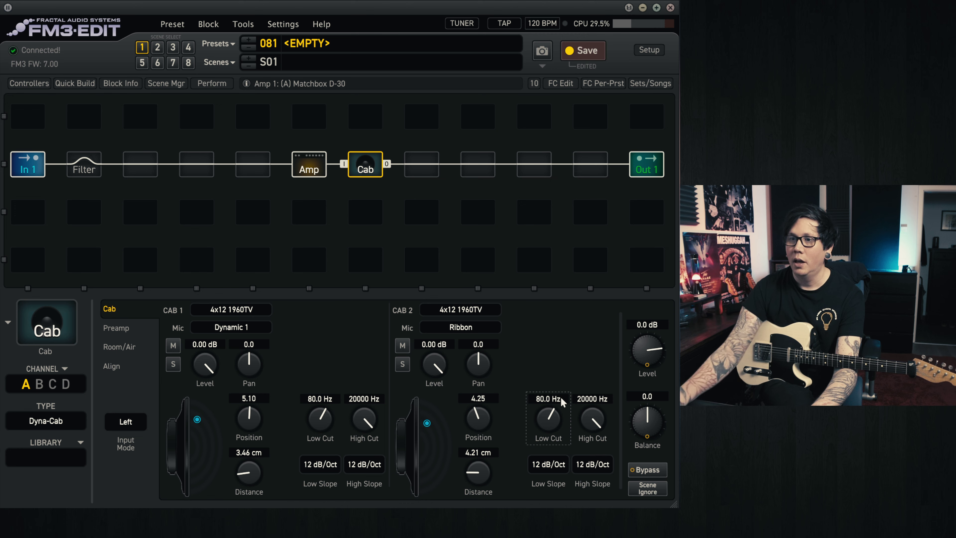
# Step: Set the High Cut to 8000 Hz on cab 1 and cab 2
pyautogui.click(377, 399)
pyautogui.write('8000')
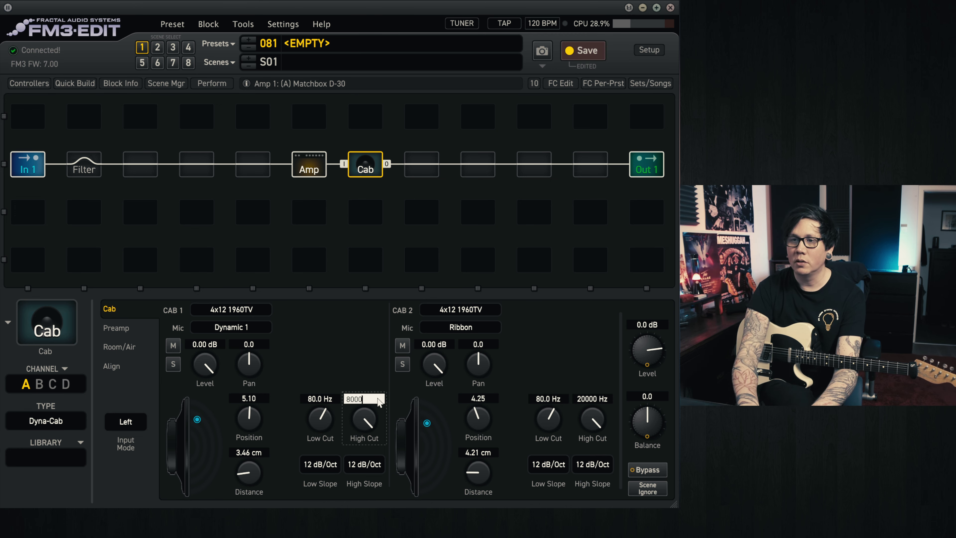
pyautogui.press('Return')
pyautogui.click(609, 399)
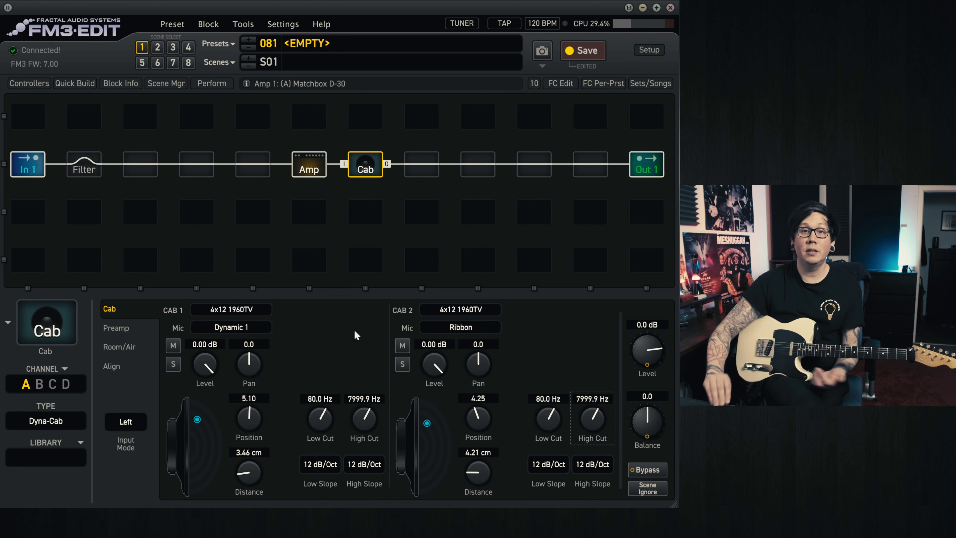
pyautogui.click(295, 174)
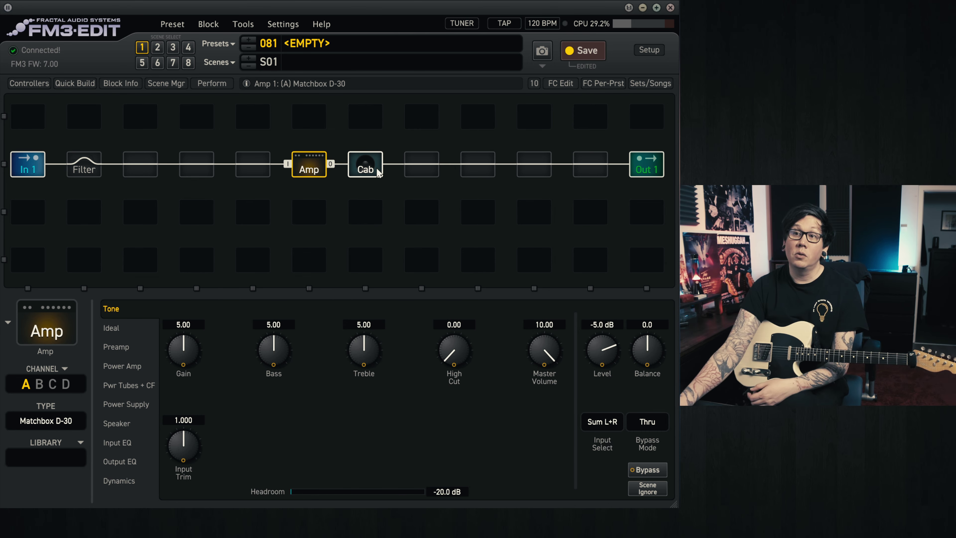
pyautogui.click(364, 170)
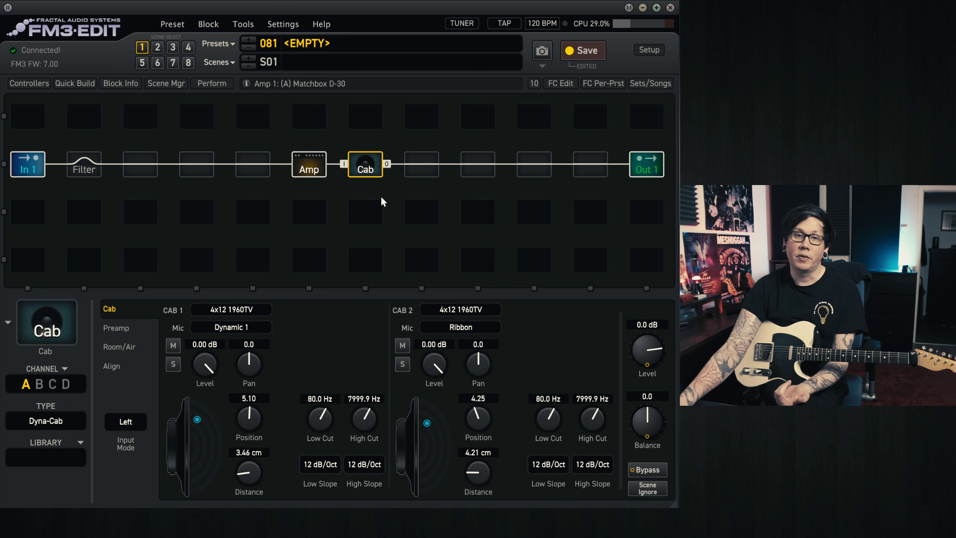
pyautogui.click(309, 168)
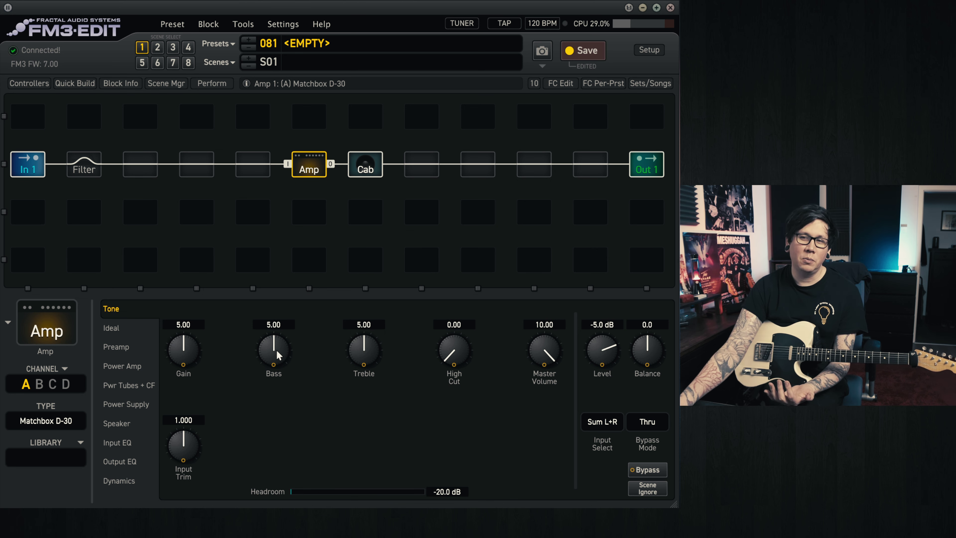
# Step: Lower amp Bass to 3.28, Master Volume to 6.86, and raise Gain to about 6.09
pyautogui.moveTo(277, 355); pyautogui.dragTo(269, 399)
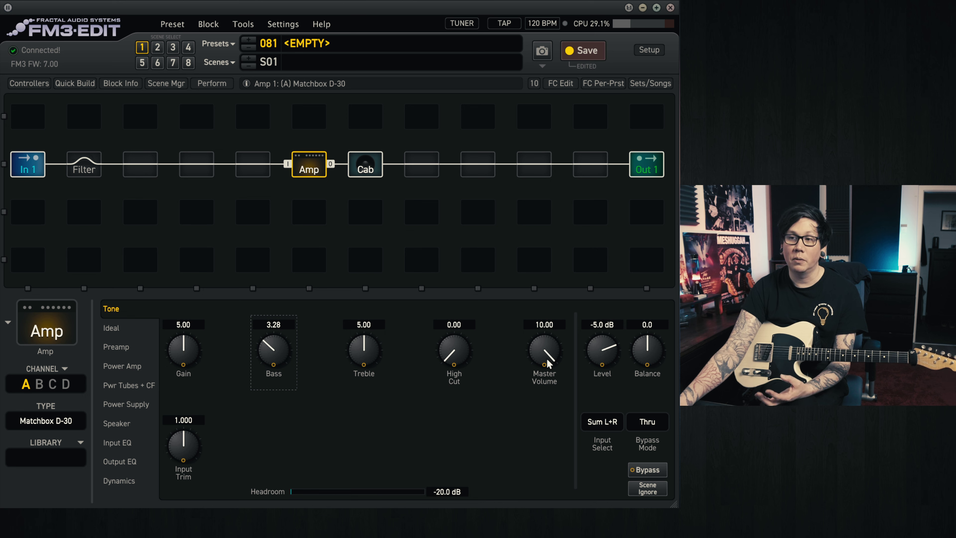
pyautogui.moveTo(552, 360); pyautogui.dragTo(540, 439)
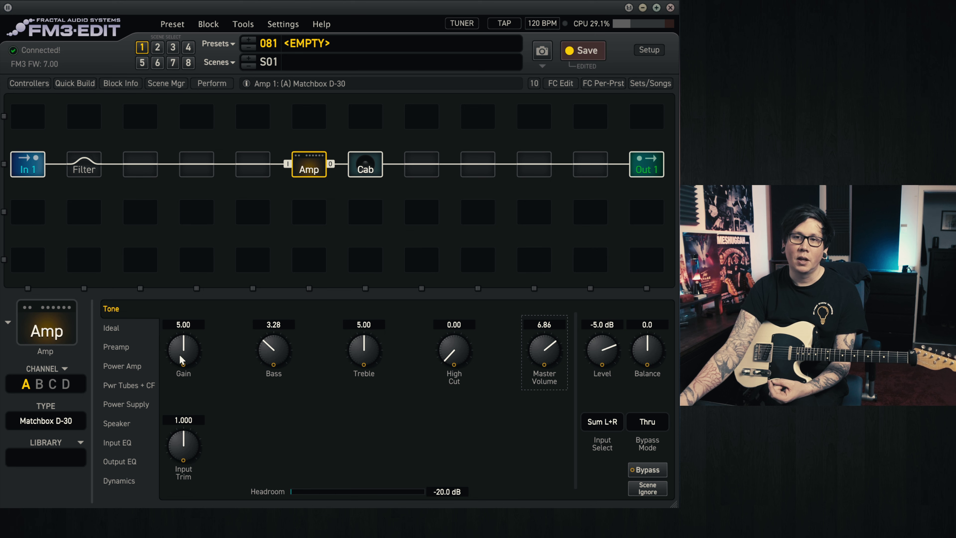
pyautogui.moveTo(191, 357); pyautogui.dragTo(211, 342)
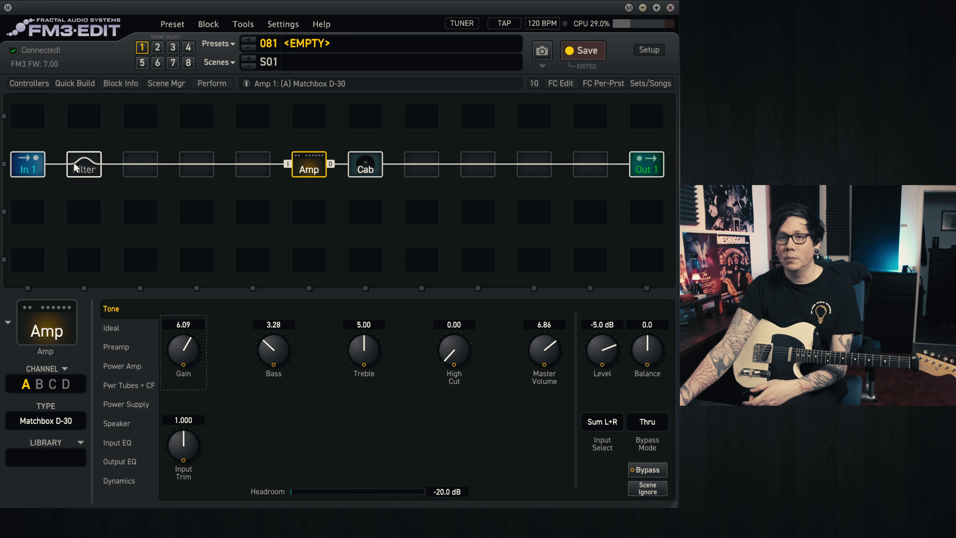
# Step: Set the Filter block's Level to 6.0 dB and take the block out of bypass
pyautogui.click(85, 168)
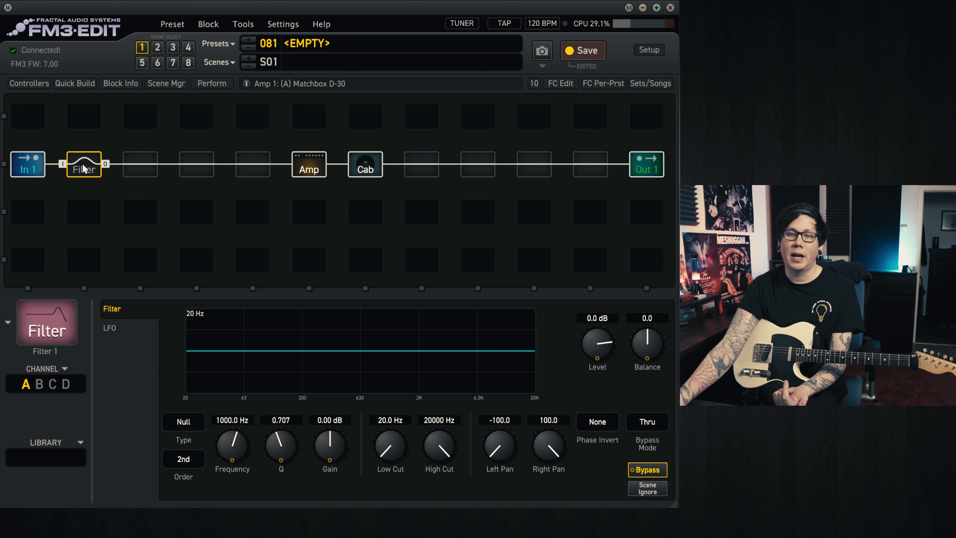
pyautogui.click(601, 319)
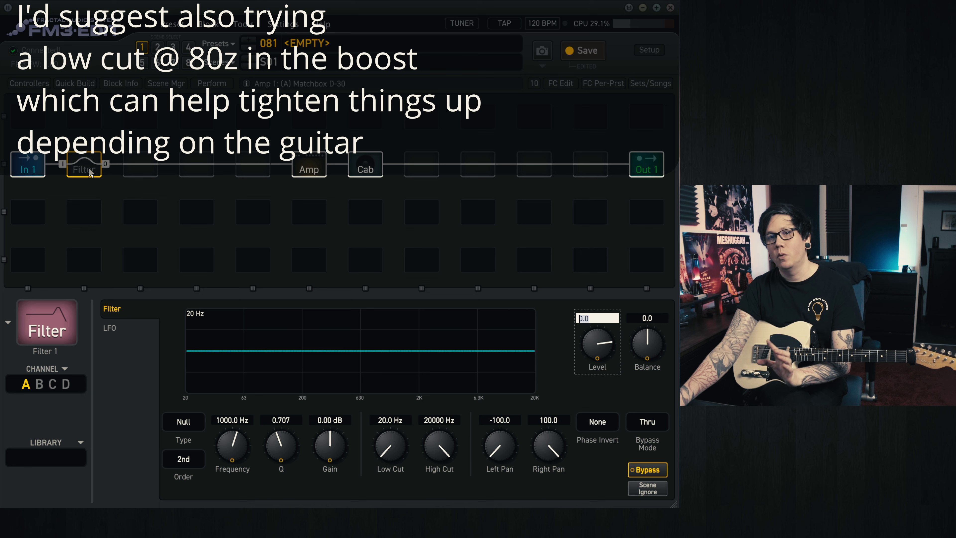
pyautogui.press('Return')
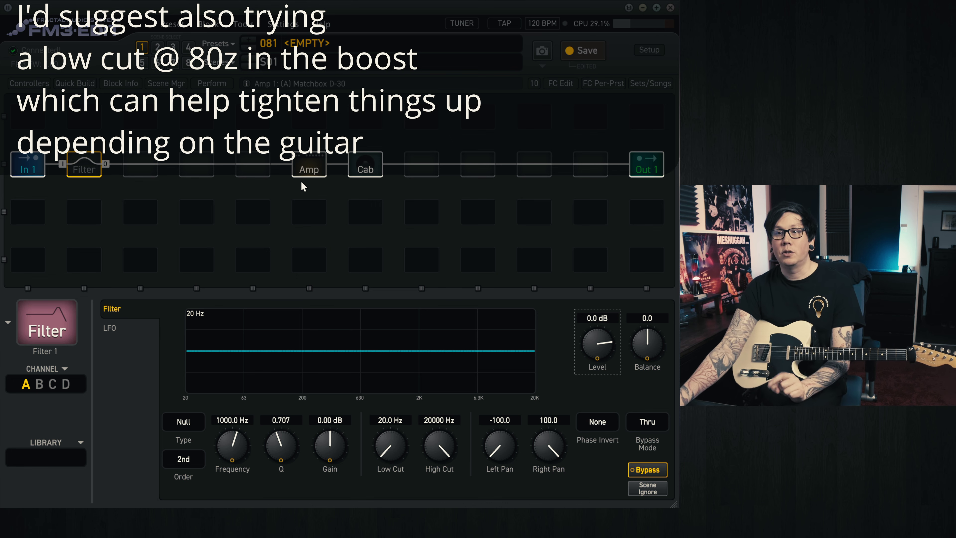
pyautogui.click(599, 318)
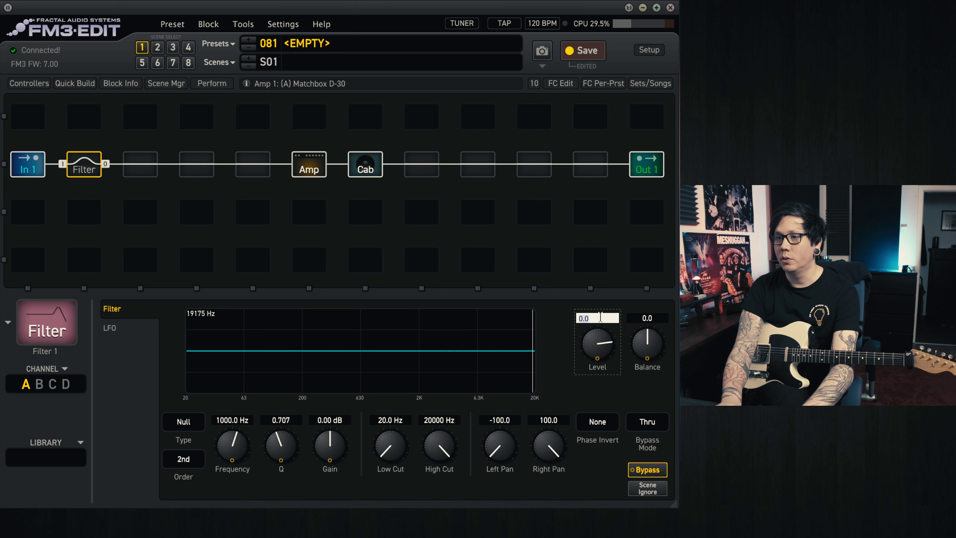
pyautogui.write('4')
pyautogui.press('Return')
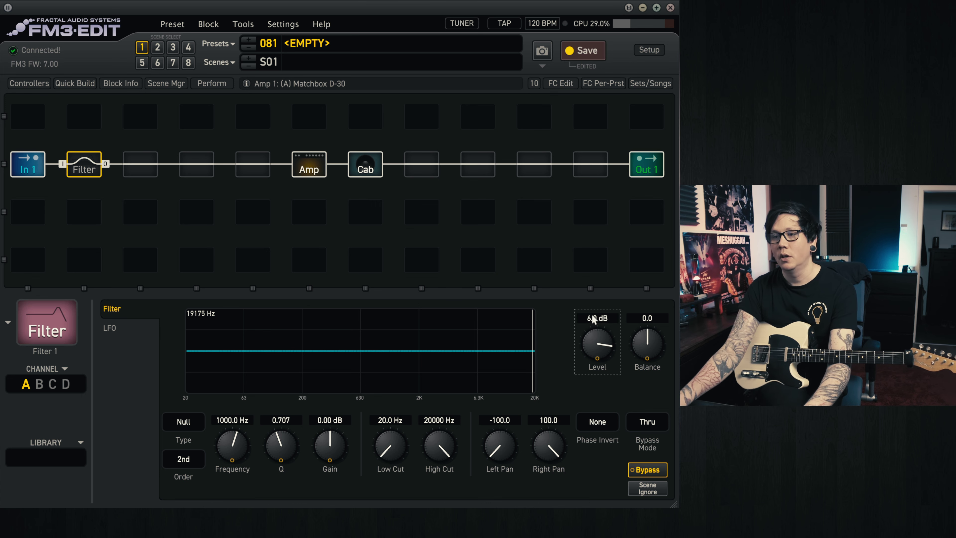
pyautogui.click(80, 172)
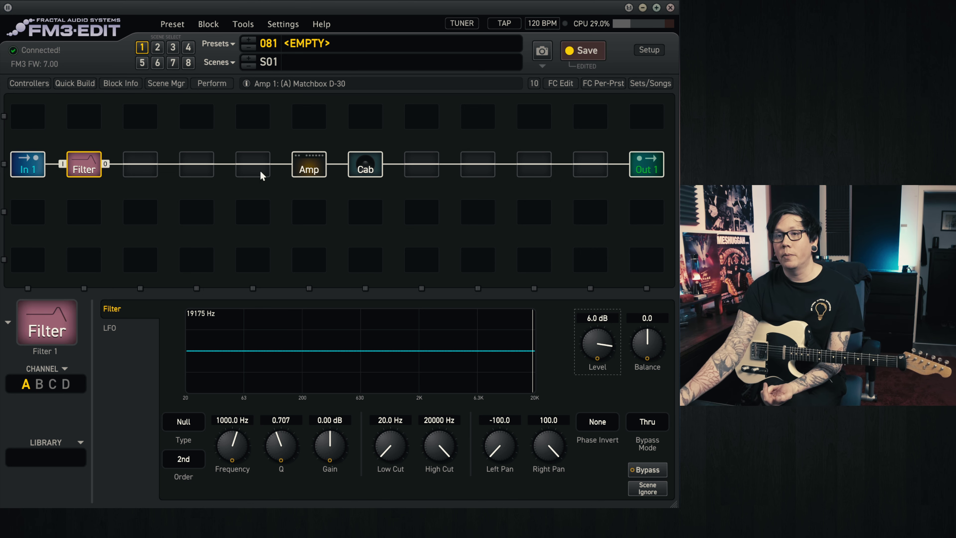
# Step: Compare the Amp and Filter block parameters, ending back on the amp's Tone page
pyautogui.click(305, 173)
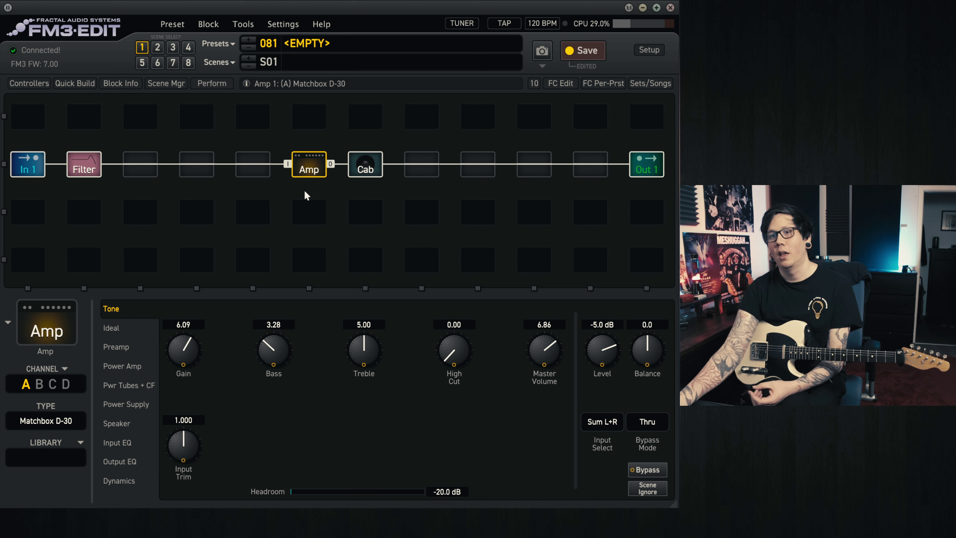
pyautogui.click(85, 168)
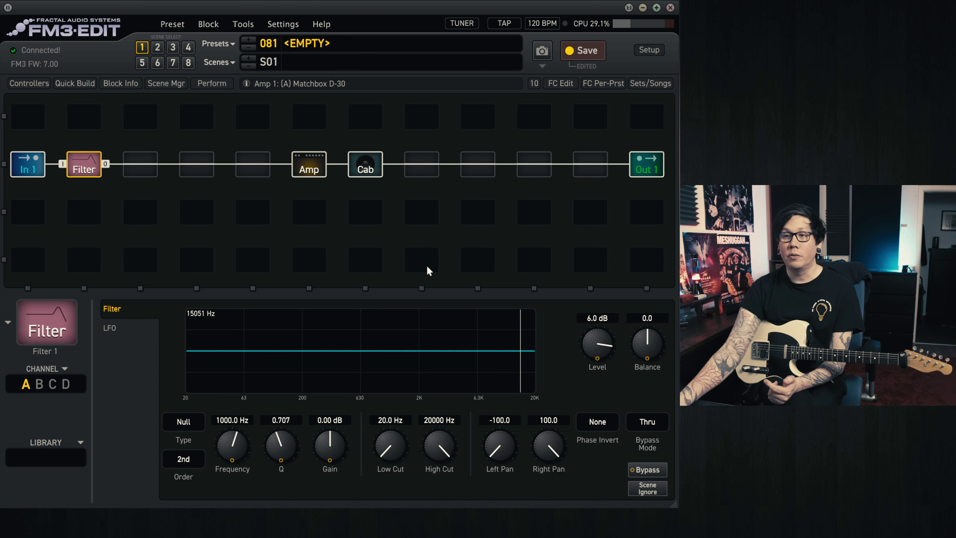
pyautogui.click(301, 175)
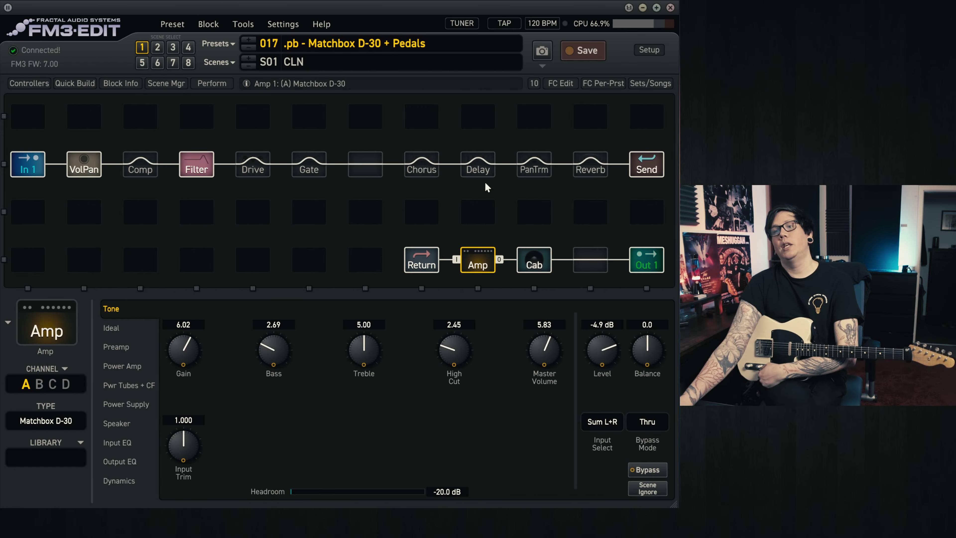
# Step: Show the Filter block parameters of the loaded Matchbox D-30 + Pedals preset
pyautogui.click(190, 171)
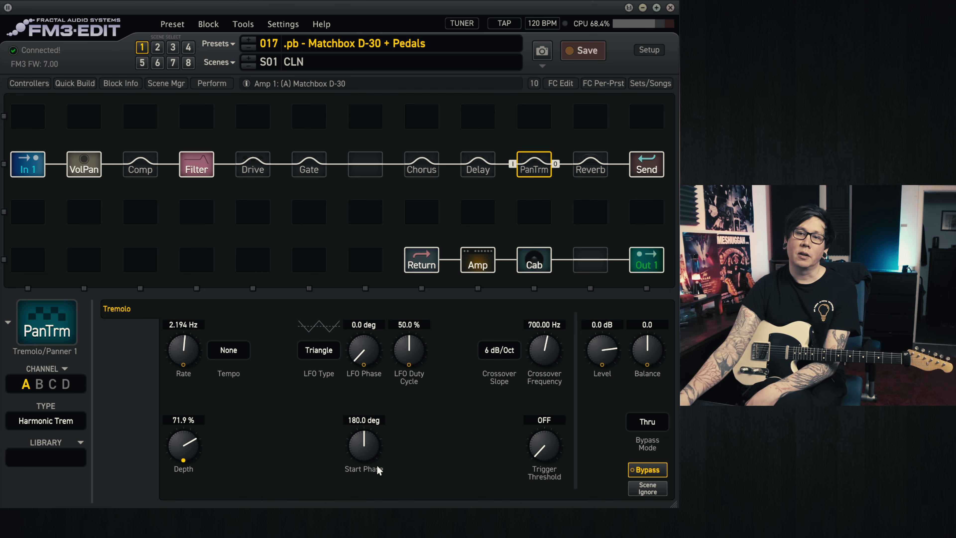
# Step: Open the Edit Modifier settings for the Tremolo/Panner Depth, driven by LFO 1A
pyautogui.click(188, 450)
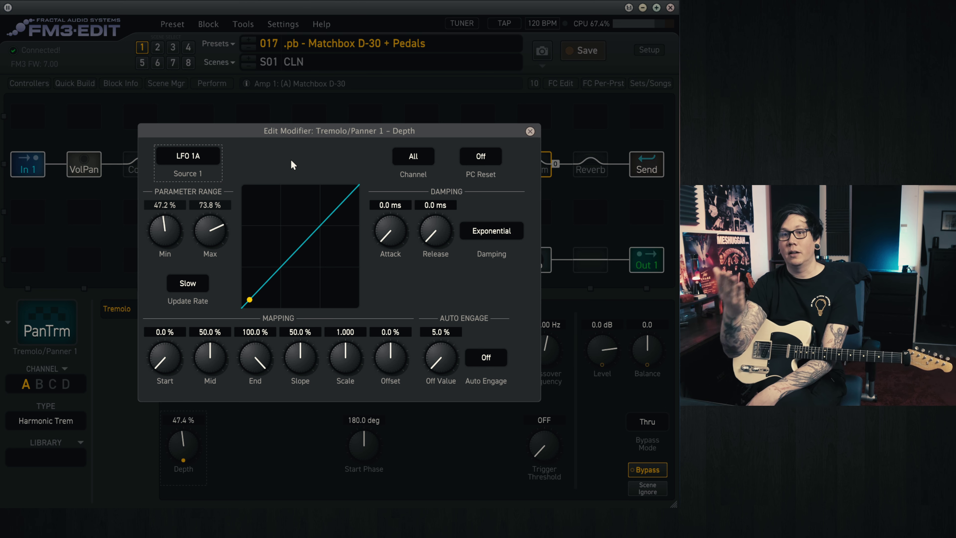
# Step: Reopen the tremolo Depth modifier and set its Source 1 to LFO 1A
pyautogui.click(192, 453)
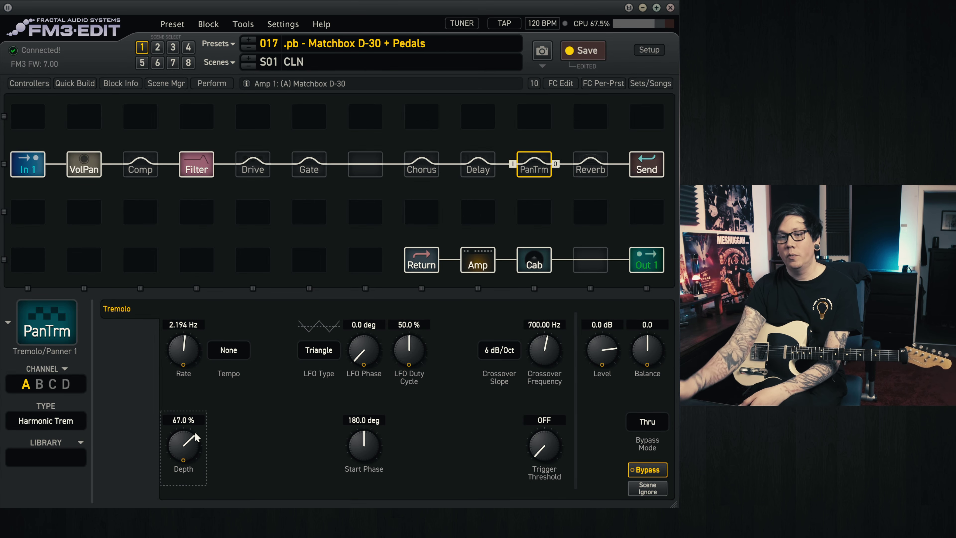
pyautogui.rightClick(185, 448)
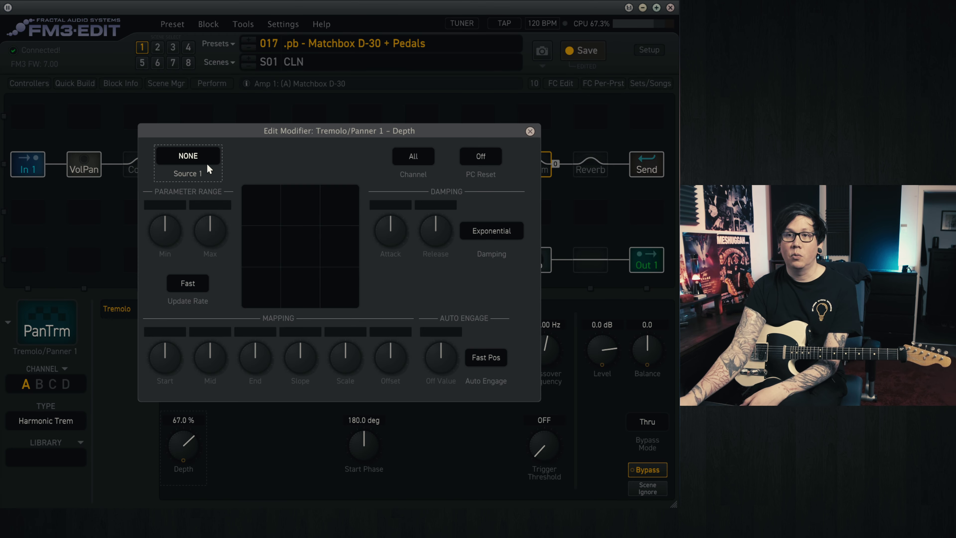
pyautogui.click(188, 156)
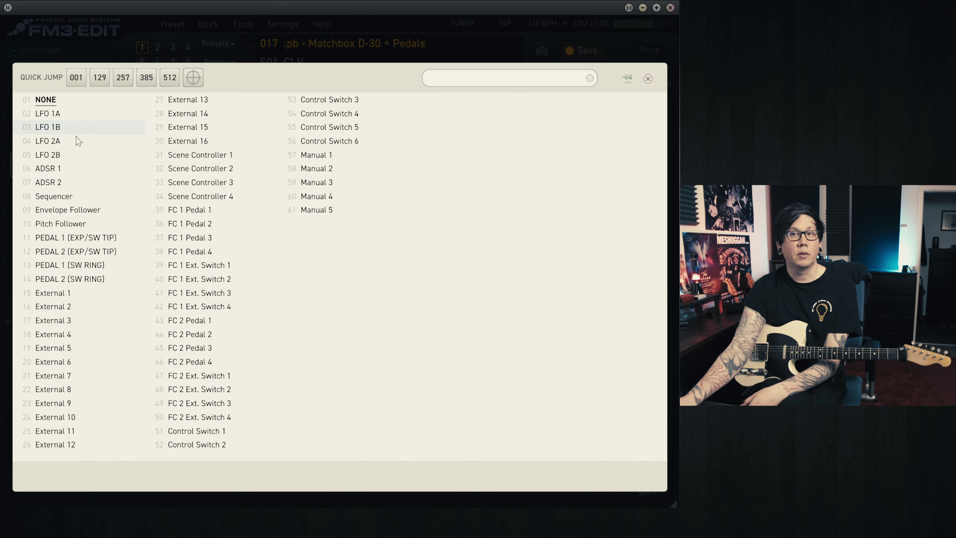
pyautogui.click(72, 114)
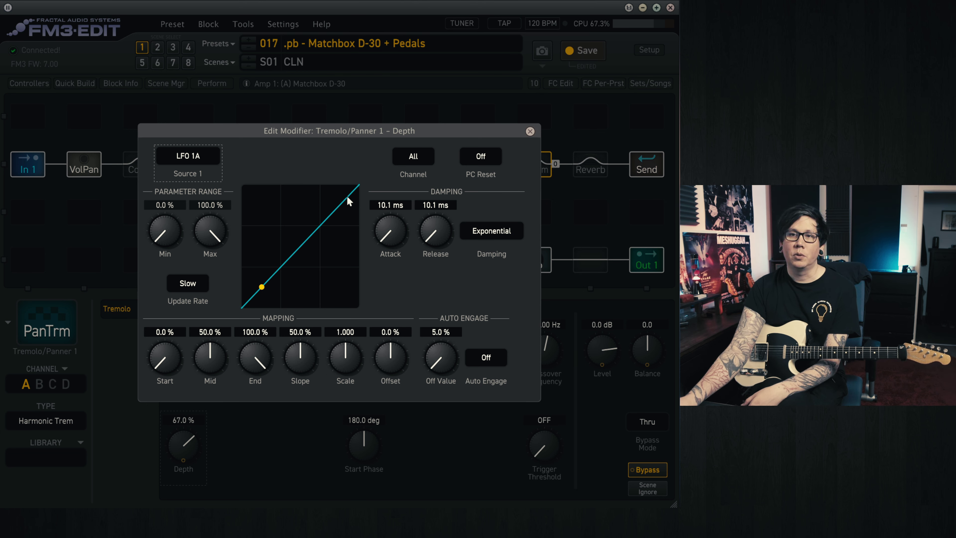
# Step: Set the Depth range to 40.5%–80.2% with 0 ms attack and release damping
pyautogui.moveTo(178, 233); pyautogui.dragTo(223, 234)
pyautogui.moveTo(391, 231); pyautogui.dragTo(401, 282)
pyautogui.moveTo(441, 236); pyautogui.dragTo(440, 316)
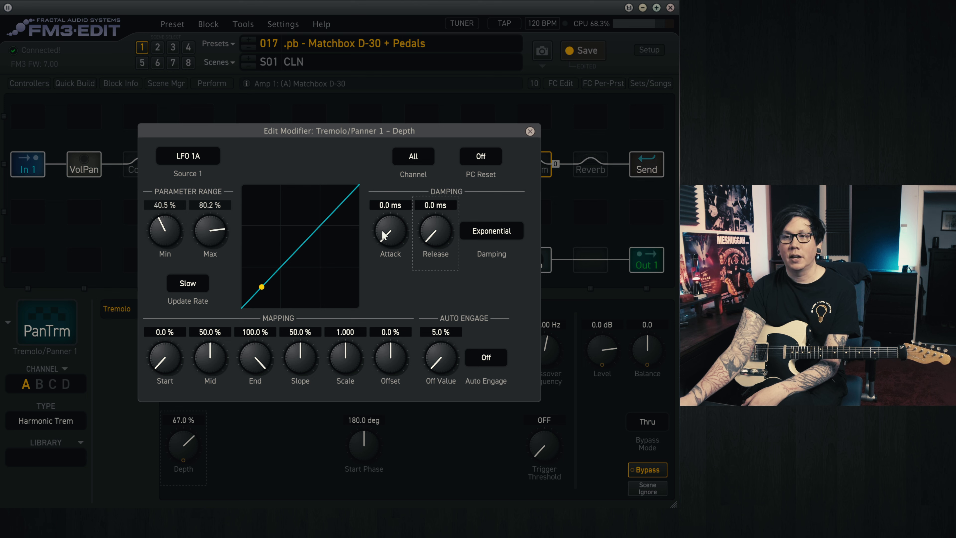
pyautogui.click(530, 131)
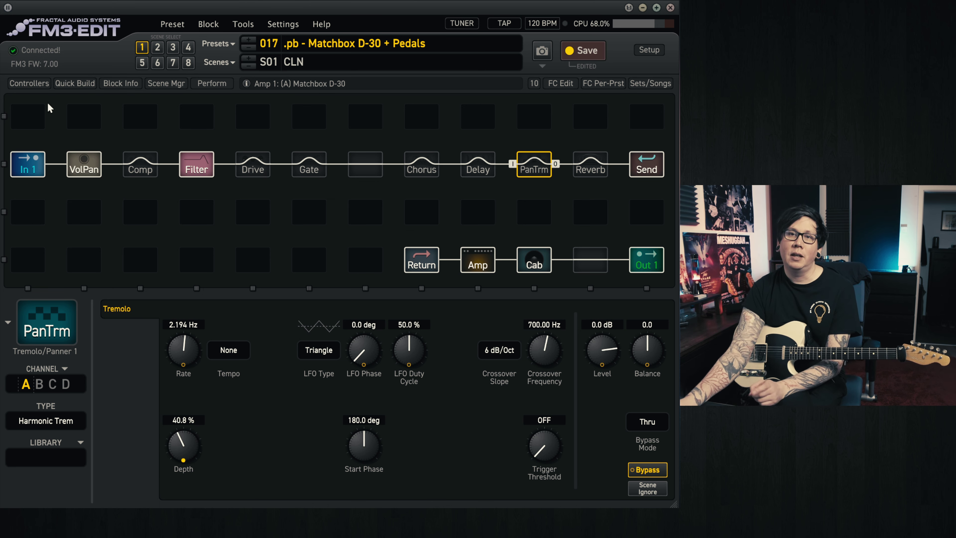
# Step: In the Controllers LFO settings, change LFO 1 Tempo from 2 to None and Rate to 0.946 Hz
pyautogui.click(30, 84)
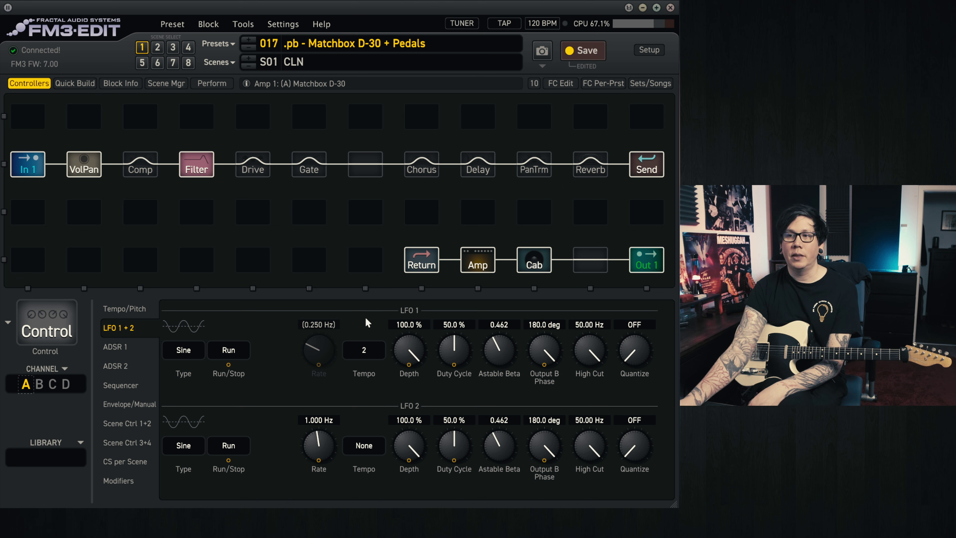
pyautogui.click(367, 353)
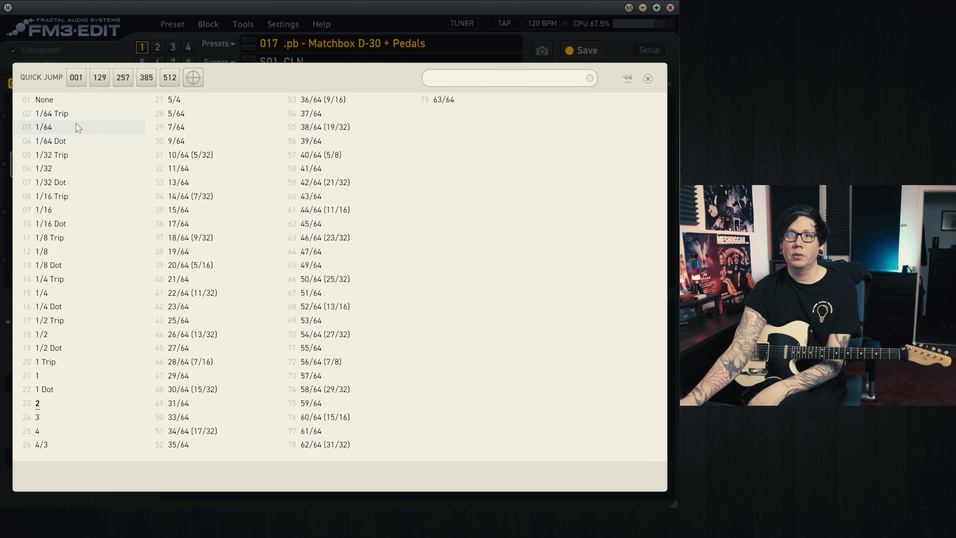
pyautogui.click(94, 100)
pyautogui.moveTo(315, 354); pyautogui.dragTo(324, 336)
pyautogui.click(373, 356)
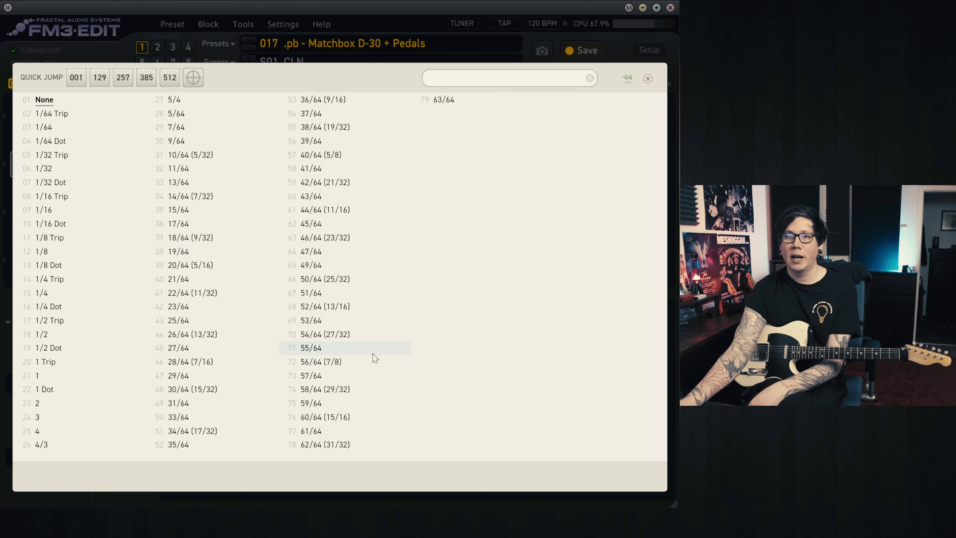